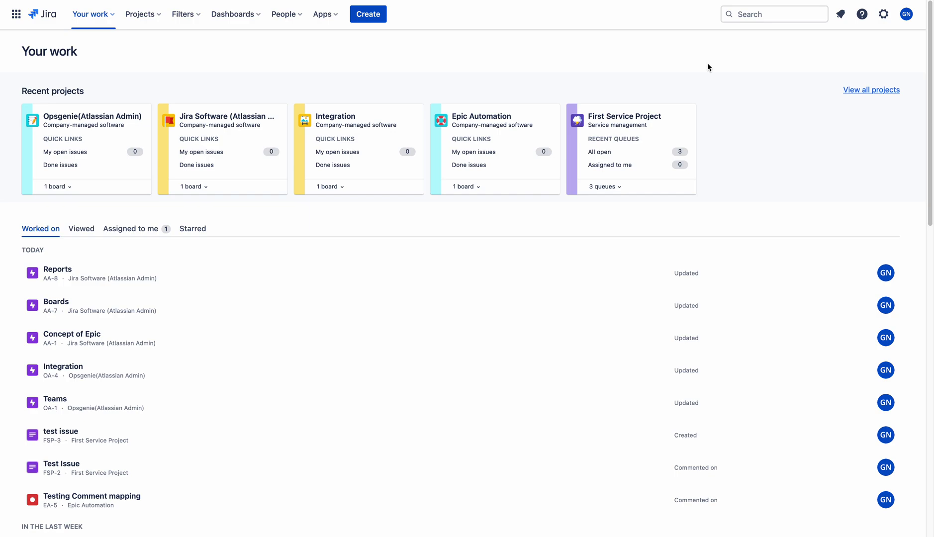
- Open the Jira Software (Atlassian Admin) project card from Recent projects on Your work
{"action": "left_click", "coordinate": [223, 124]}
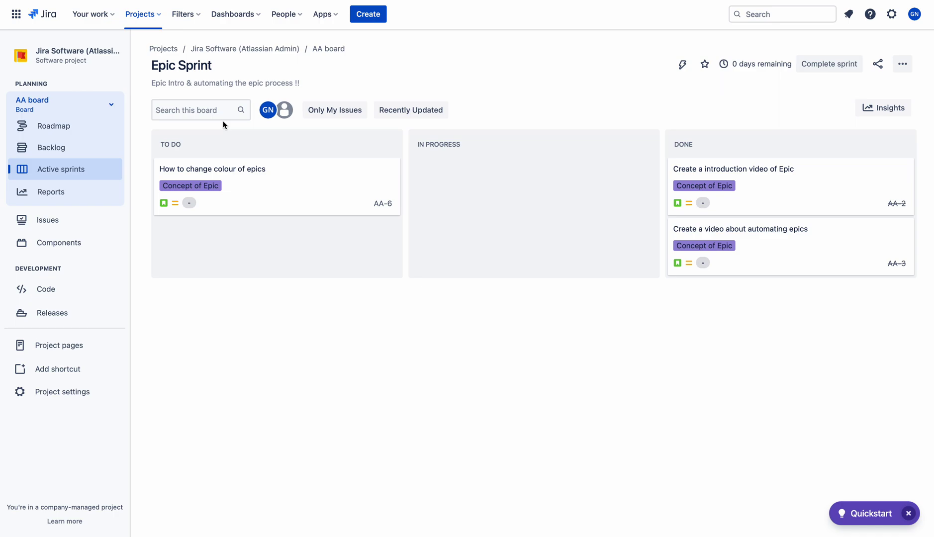
- Go to the AA backlog and filter it to the Concept of Epic epic
{"action": "left_click", "coordinate": [58, 151]}
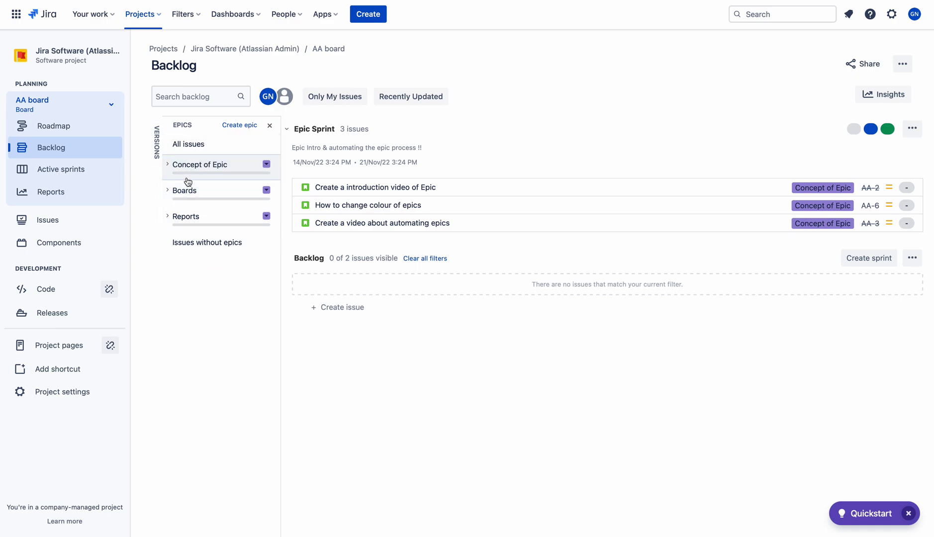
{"action": "left_click", "coordinate": [193, 163]}
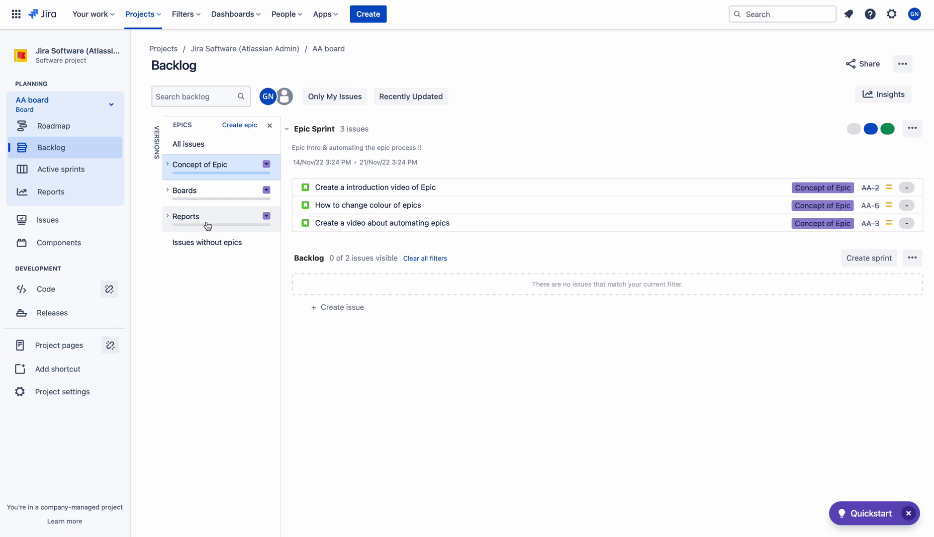
- Colour Concept of Epic green, Boards red and Reports yellow, then clear the epic filter
{"action": "left_click", "coordinate": [266, 165]}
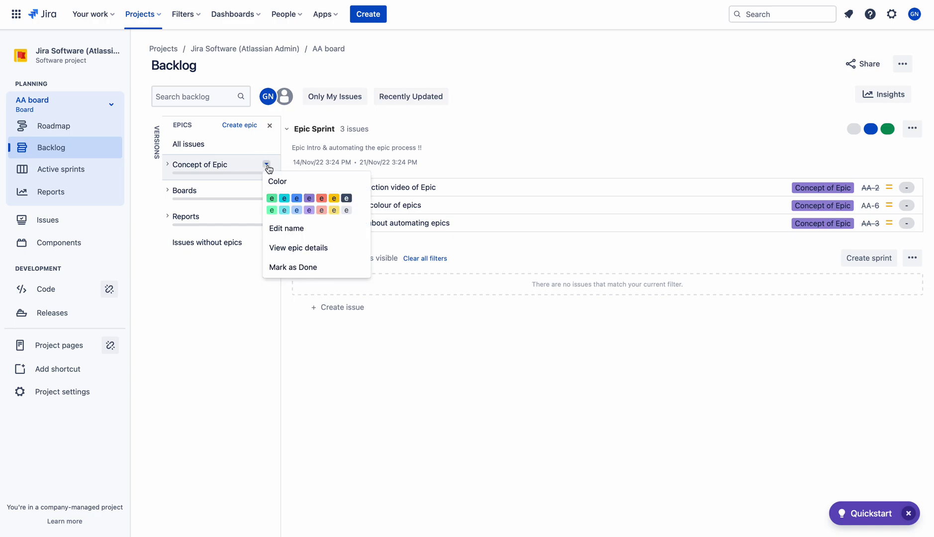
{"action": "left_click", "coordinate": [271, 198]}
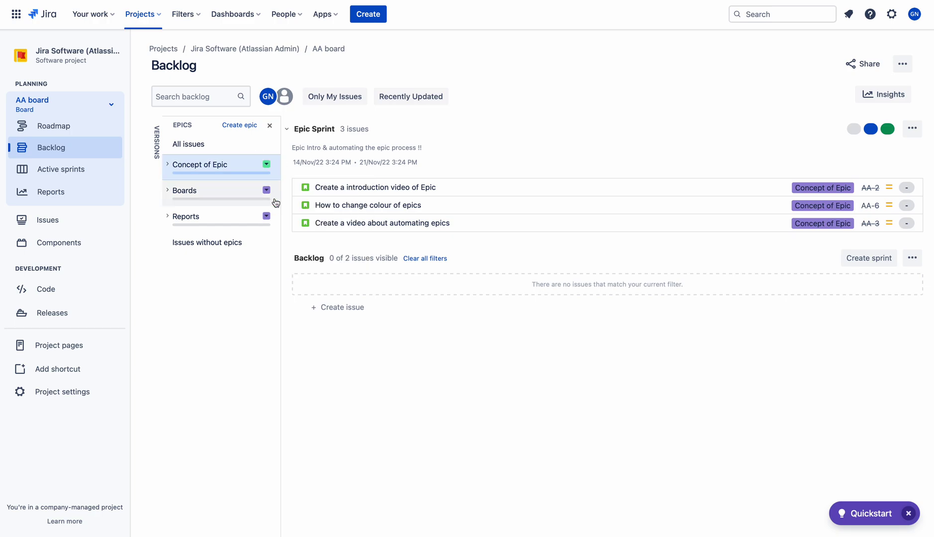
{"action": "left_click", "coordinate": [266, 190]}
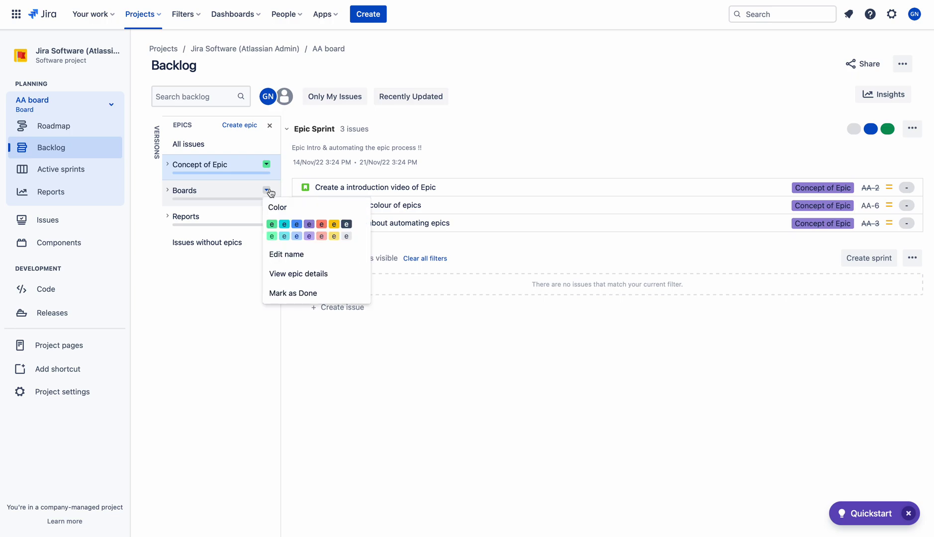
{"action": "left_click", "coordinate": [321, 225]}
{"action": "left_click", "coordinate": [266, 218]}
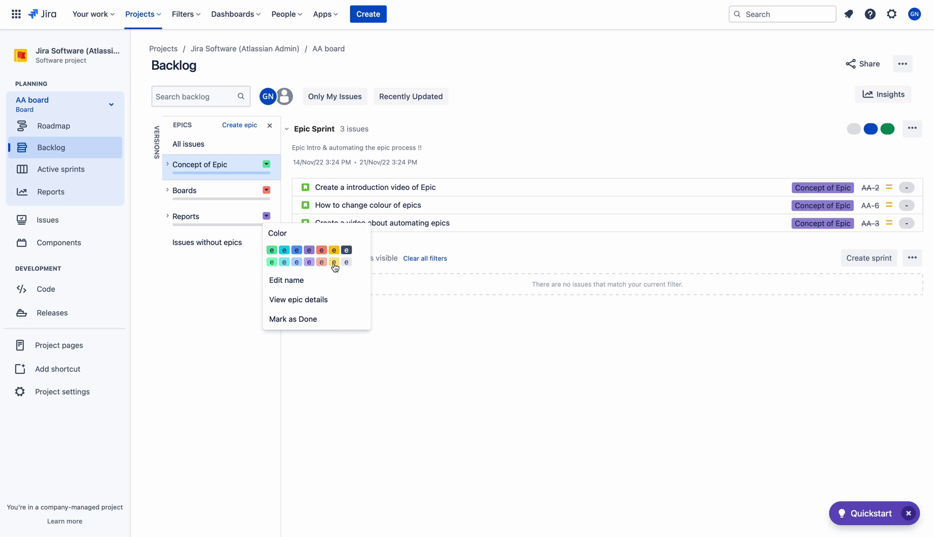
{"action": "left_click", "coordinate": [334, 262]}
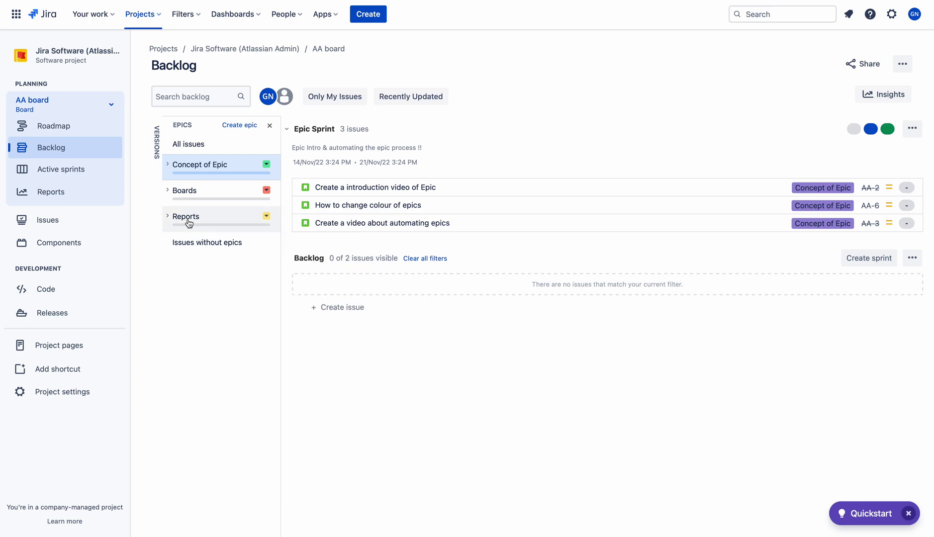
{"action": "left_click", "coordinate": [211, 175]}
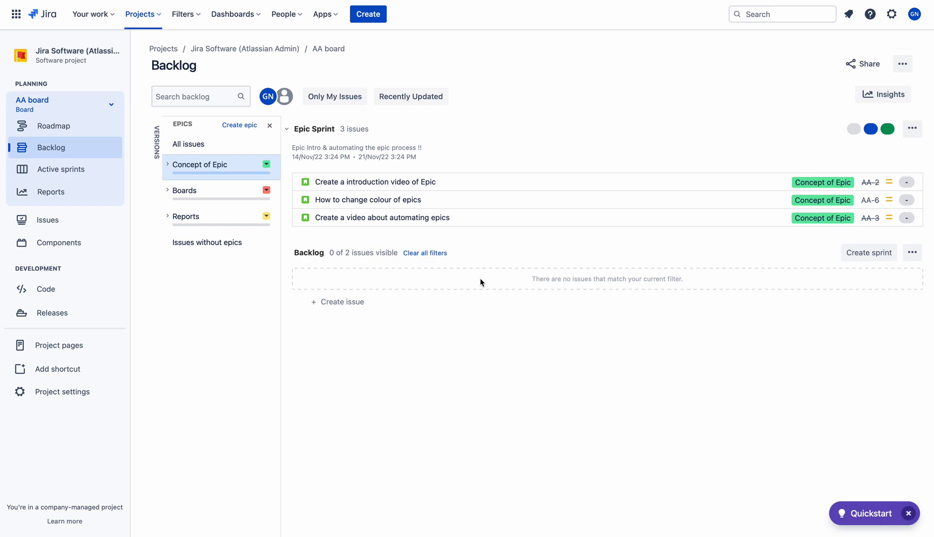
- Review the Epic Sprint on Active sprints, return to the backlog, and list the projects
{"action": "left_click", "coordinate": [53, 176]}
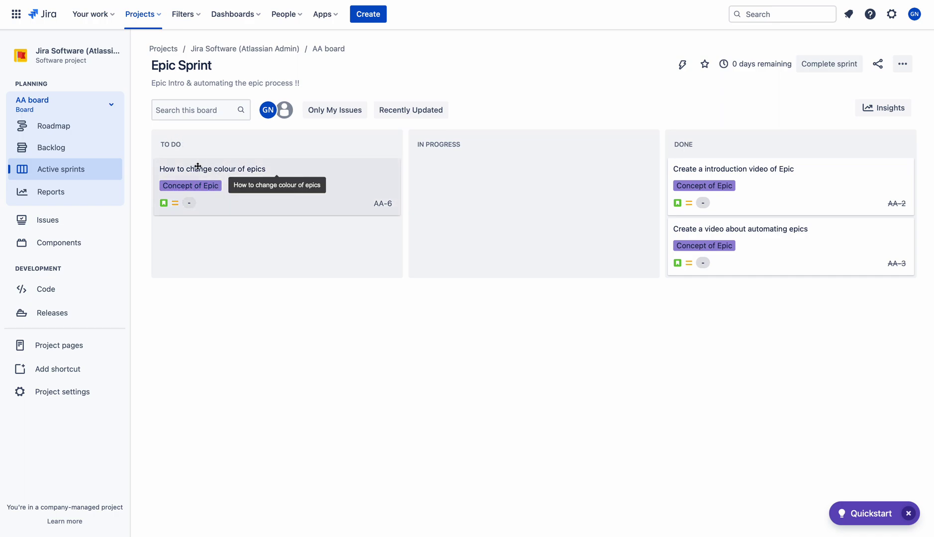
{"action": "left_click", "coordinate": [70, 155]}
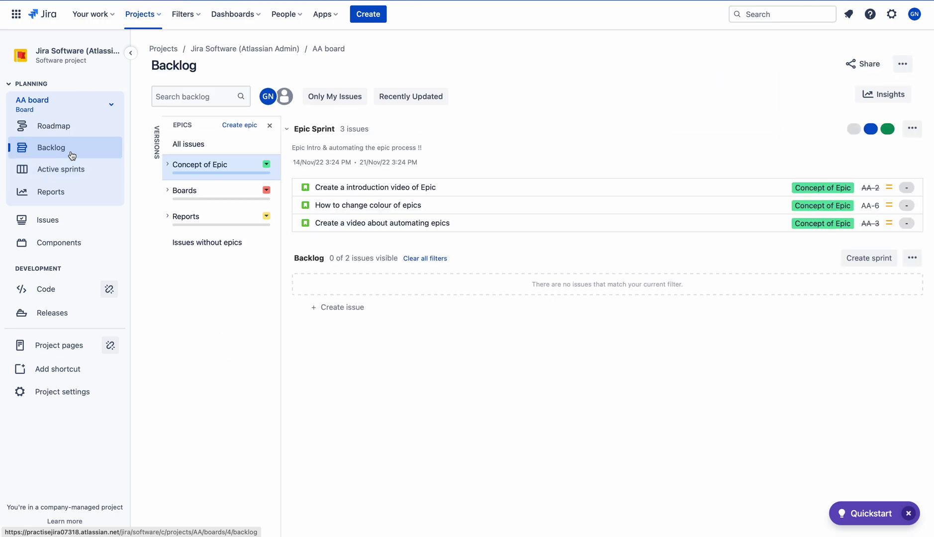
{"action": "left_click", "coordinate": [154, 14]}
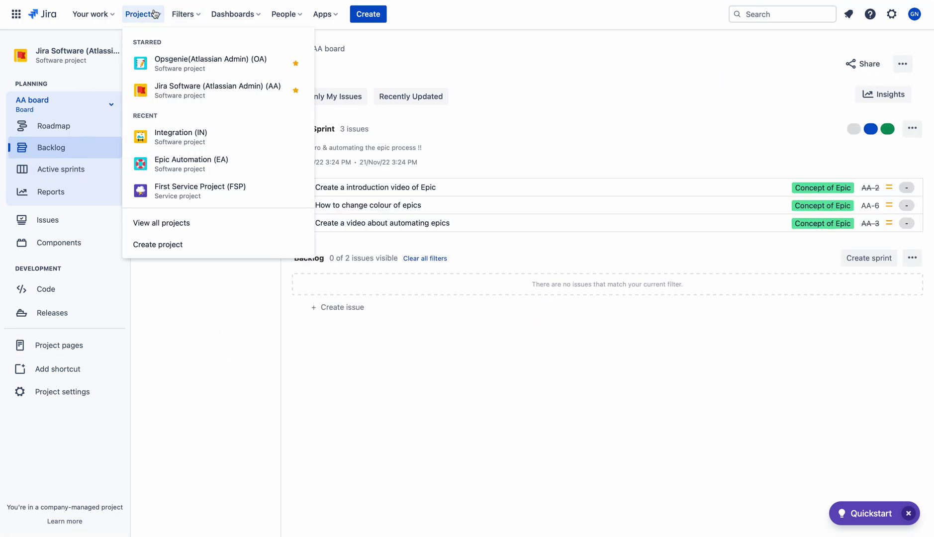
- Switch to Opsgenie(Atlassian Admin), open its OA backlog, and bring up the Teams epic's options
{"action": "left_click", "coordinate": [183, 67]}
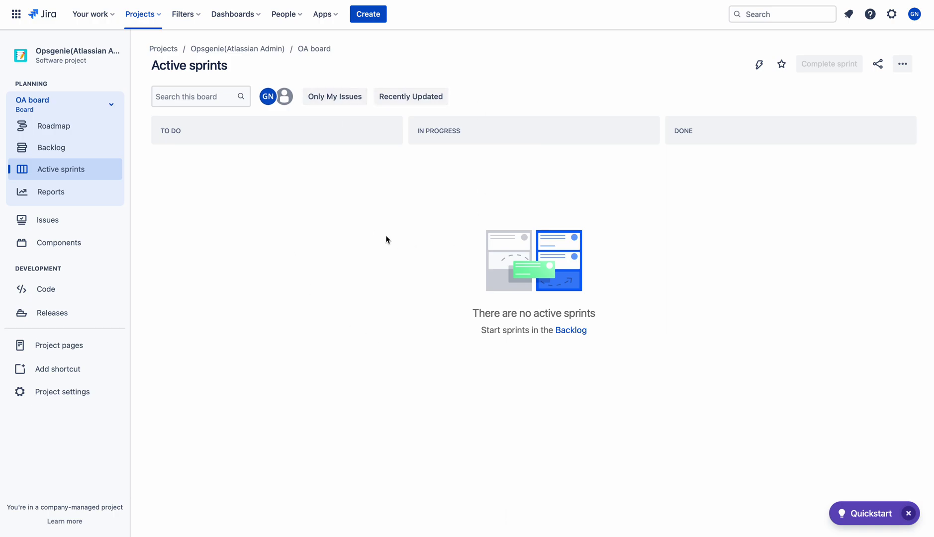
{"action": "left_click", "coordinate": [64, 151]}
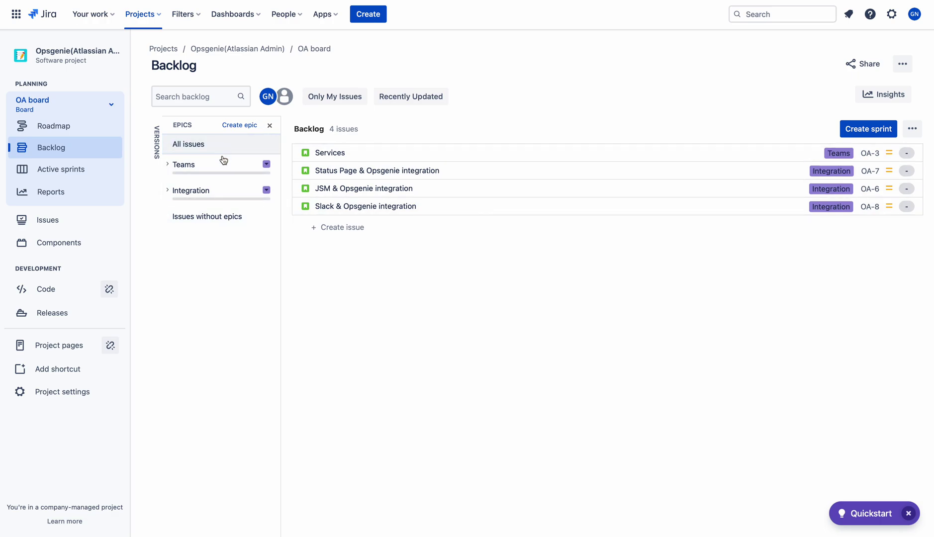
{"action": "left_click", "coordinate": [267, 167]}
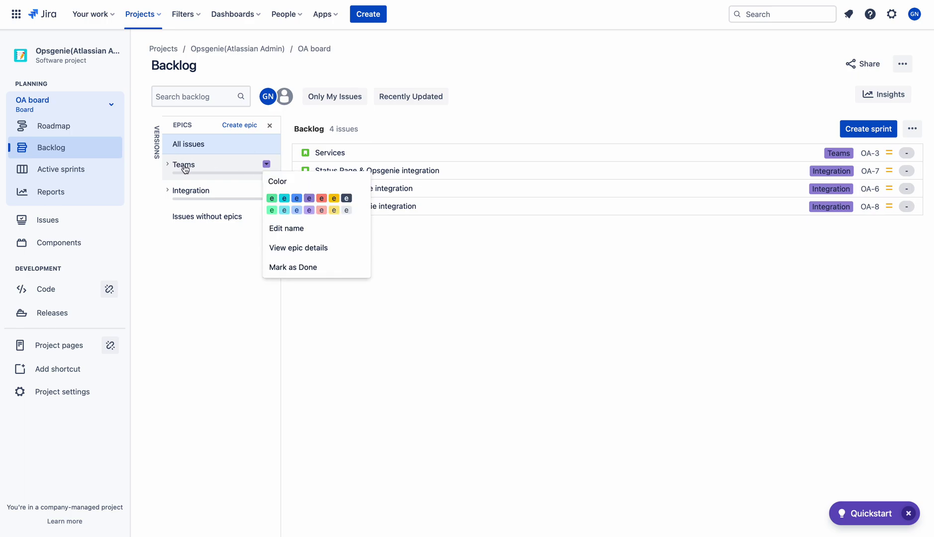
- Make the Teams epic green and the Integration epic red
{"action": "left_click", "coordinate": [272, 200]}
{"action": "left_click", "coordinate": [266, 191]}
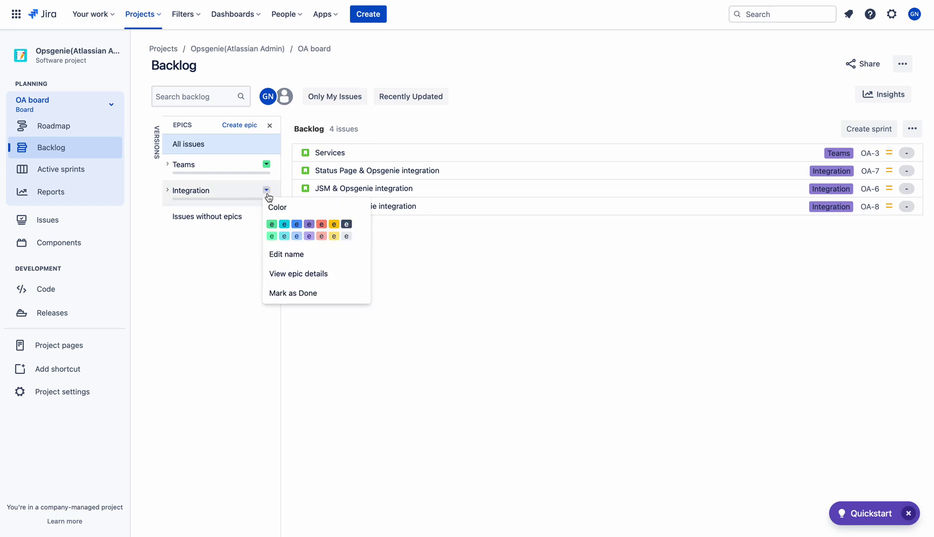
{"action": "left_click", "coordinate": [321, 225]}
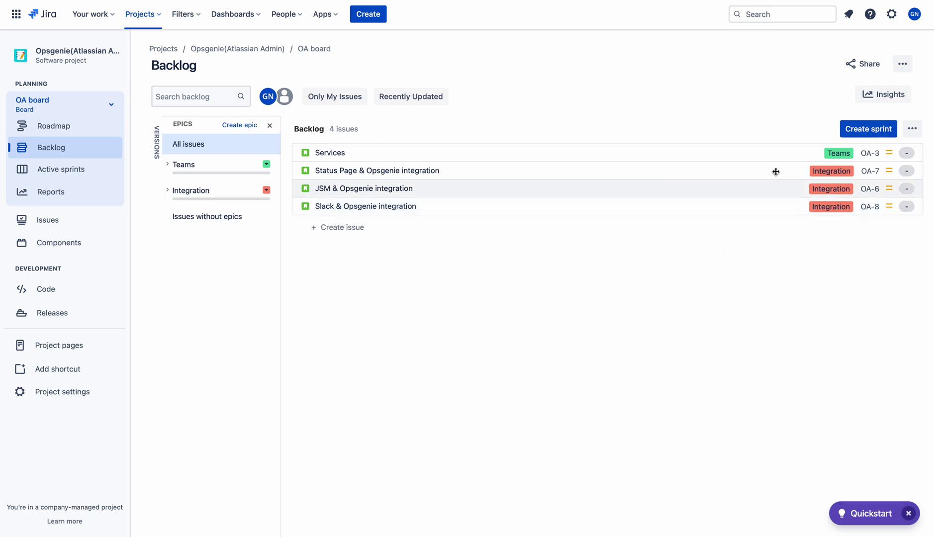
- Create the Teams Tab in OG 2 sprint and move OA-7, OA-8 and OA-3 into it
{"action": "left_click", "coordinate": [875, 129]}
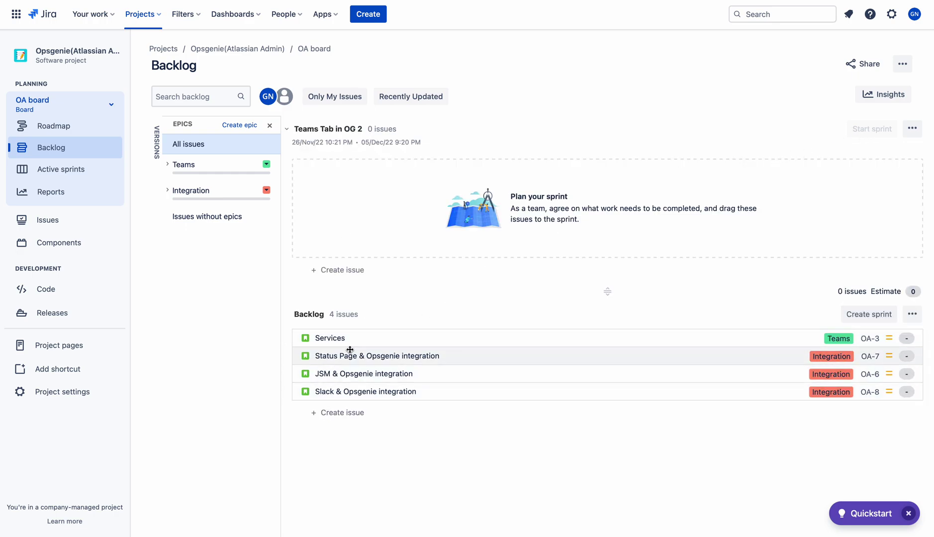
{"action": "left_click_drag", "start_coordinate": [371, 356], "coordinate": [376, 174]}
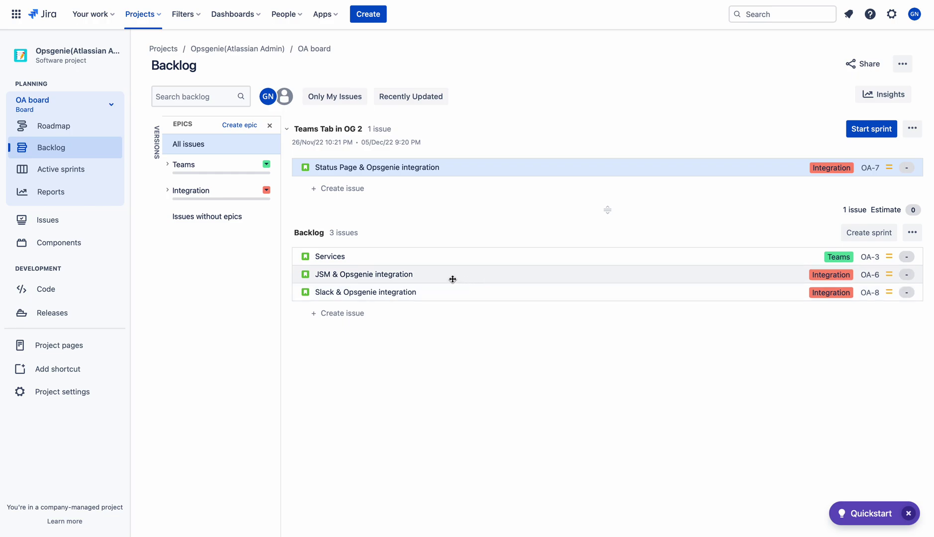
{"action": "left_click_drag", "start_coordinate": [357, 283], "coordinate": [361, 196]}
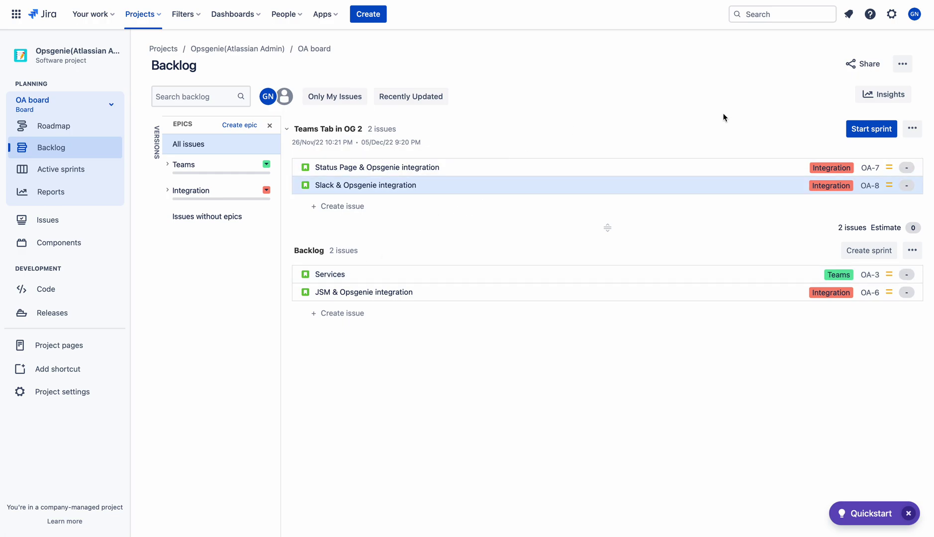
{"action": "left_click_drag", "start_coordinate": [344, 277], "coordinate": [348, 208]}
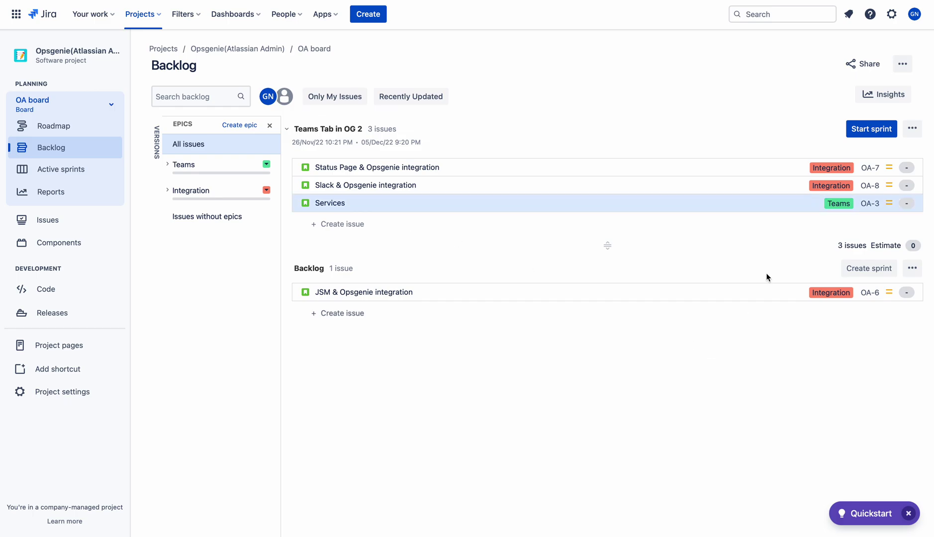
{"action": "left_click", "coordinate": [874, 131]}
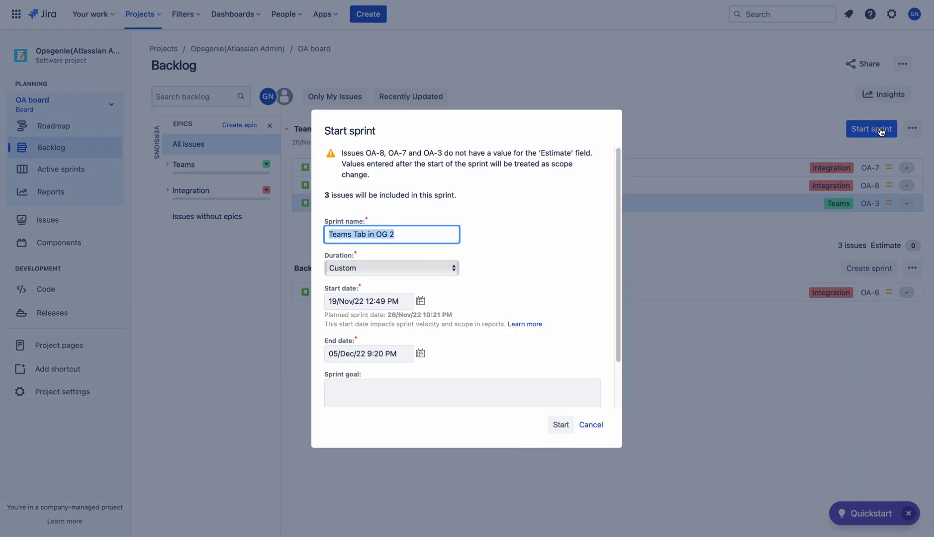
- Set the sprint duration to 1 week
{"action": "left_click", "coordinate": [411, 269]}
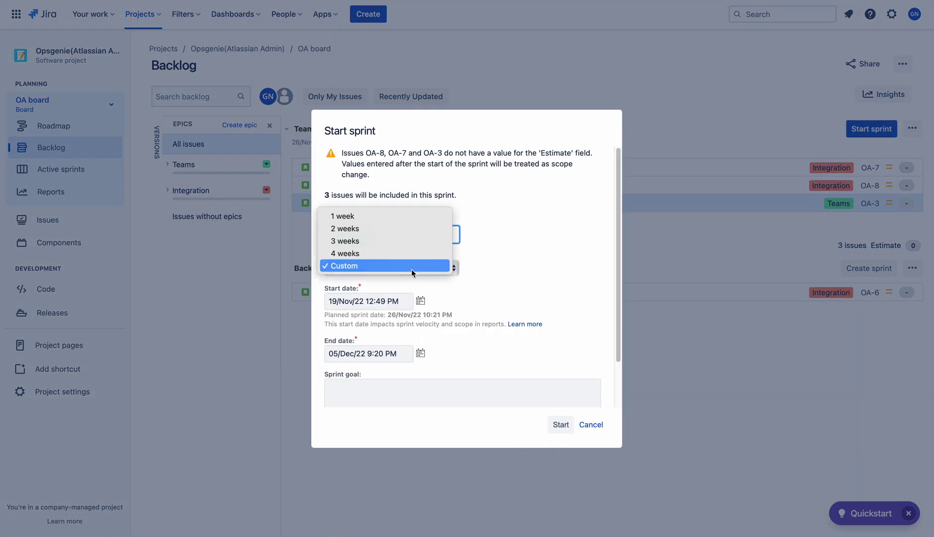
{"action": "left_click", "coordinate": [385, 265]}
{"action": "left_click", "coordinate": [363, 267]}
{"action": "left_click", "coordinate": [352, 217]}
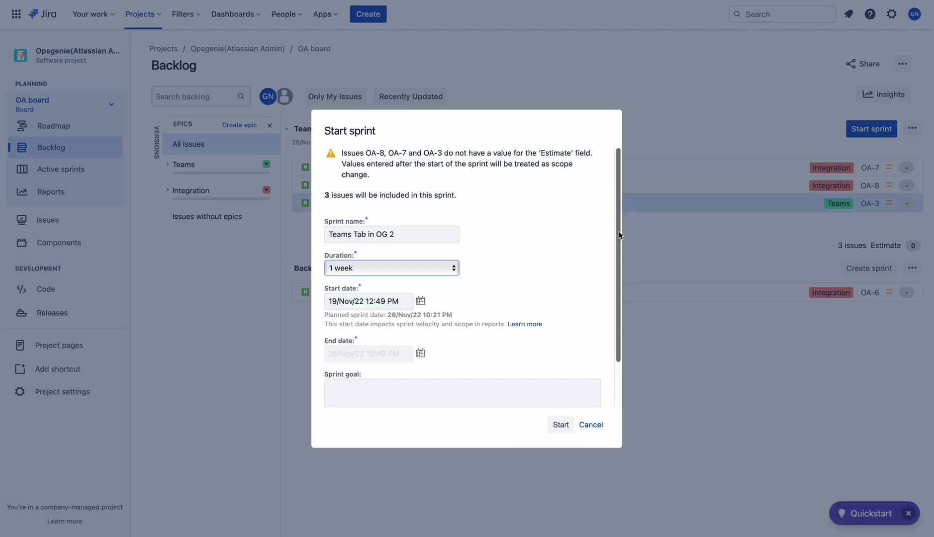
- Set the start date to 21 November, ending 28/Nov/22, and start the sprint
{"action": "left_click", "coordinate": [420, 302]}
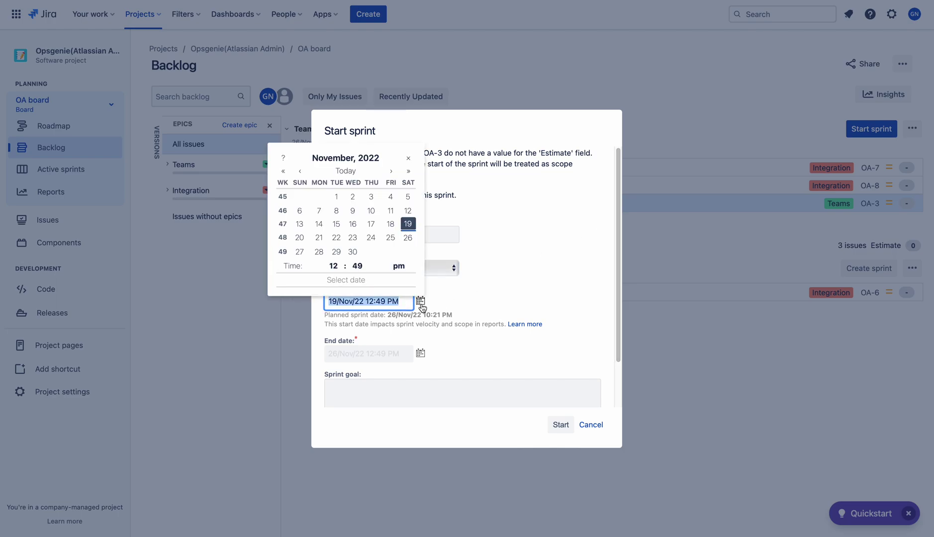
{"action": "left_click", "coordinate": [319, 238]}
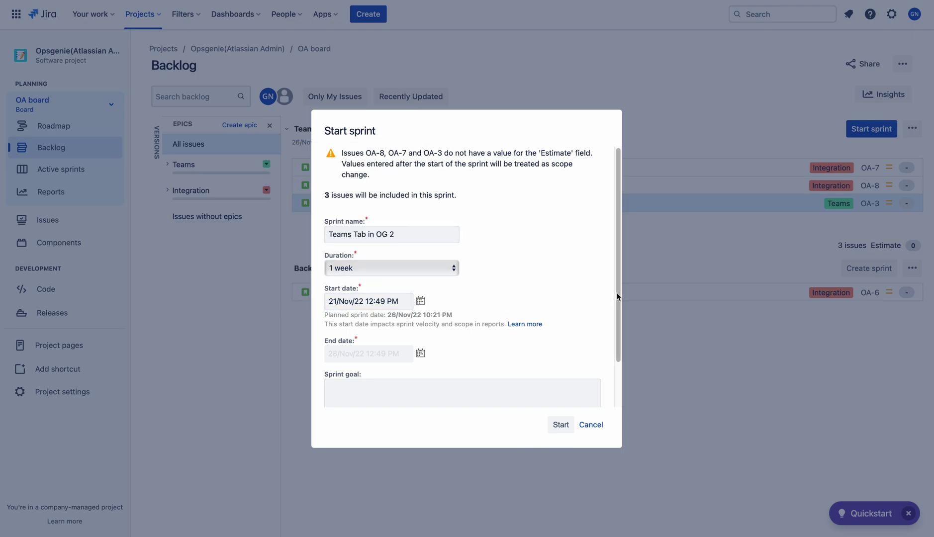
{"action": "scroll", "coordinate": [617, 298], "scroll_direction": "down", "scroll_amount": 2}
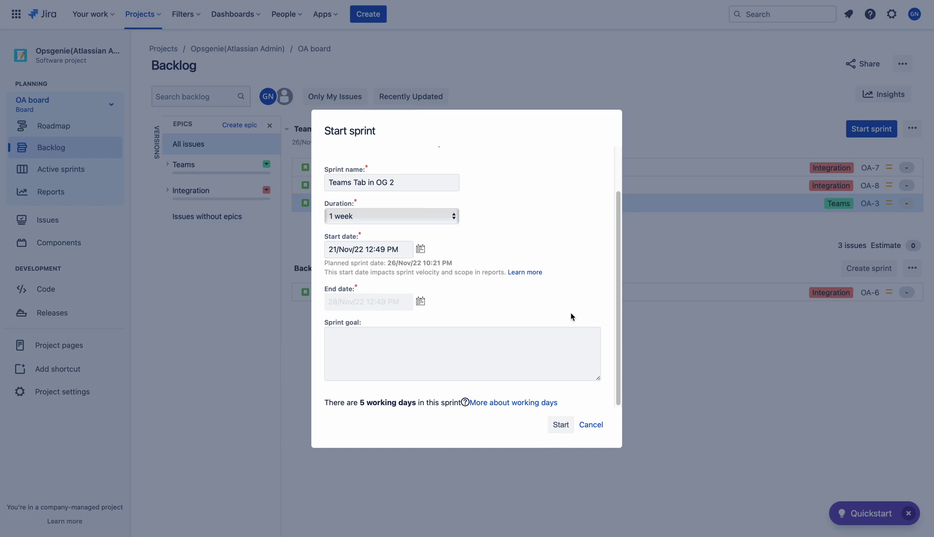
{"action": "mouse_move", "coordinate": [618, 321]}
{"action": "left_mouse_down"}
{"action": "mouse_move", "coordinate": [618, 291]}
{"action": "mouse_move", "coordinate": [617, 335]}
{"action": "left_mouse_up"}
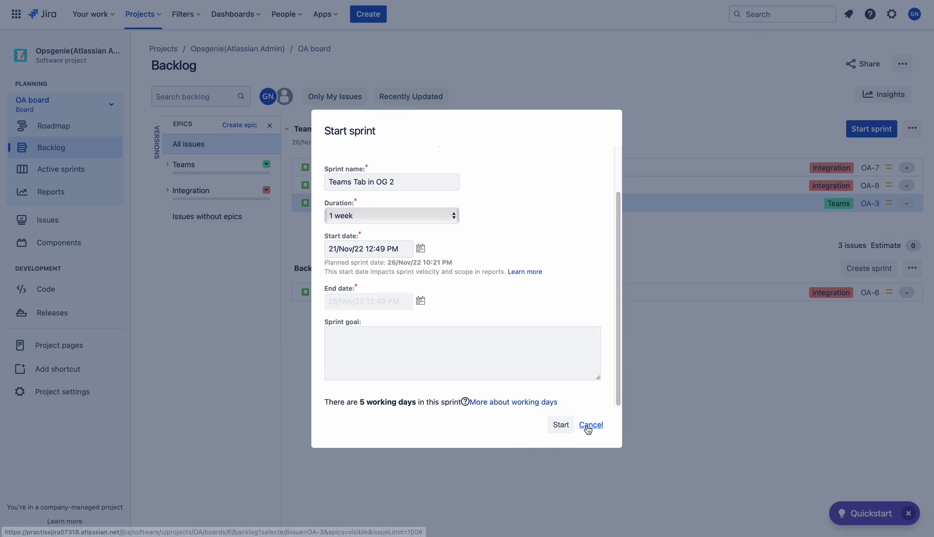
{"action": "left_click", "coordinate": [564, 426]}
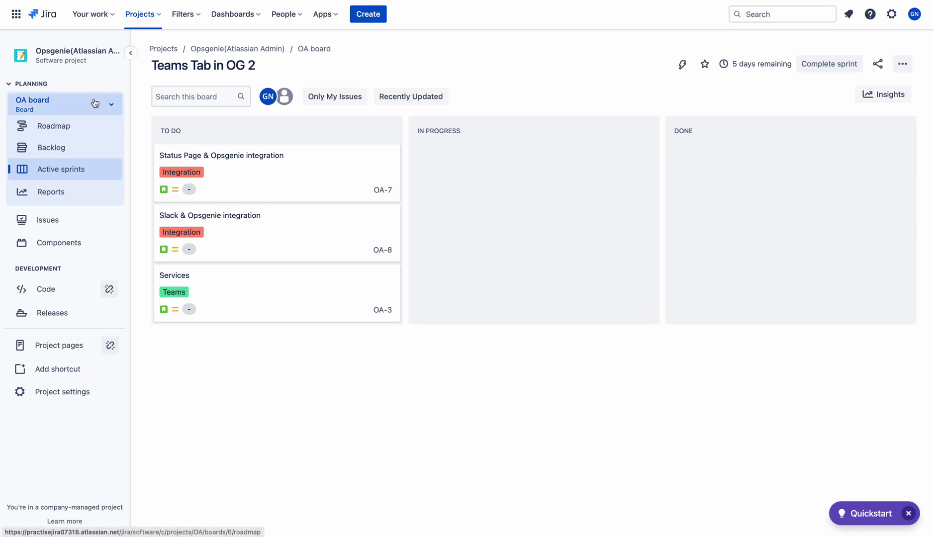
- With the sprint active, open the Projects list from the top bar
{"action": "left_click", "coordinate": [147, 16]}
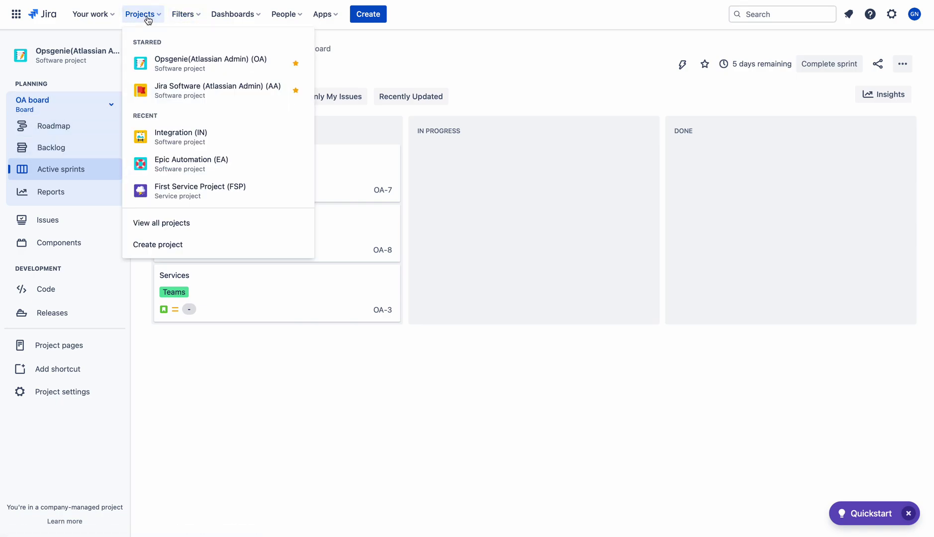
- Switch to the Jira Software (Atlassian Admin) (AA) project and go to its Backlog
{"action": "left_click", "coordinate": [202, 93]}
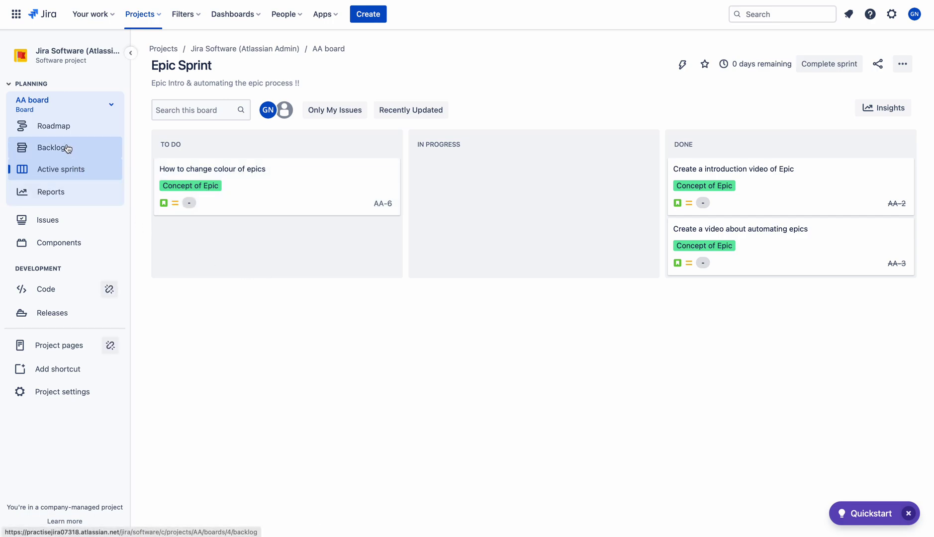
{"action": "left_click", "coordinate": [42, 148]}
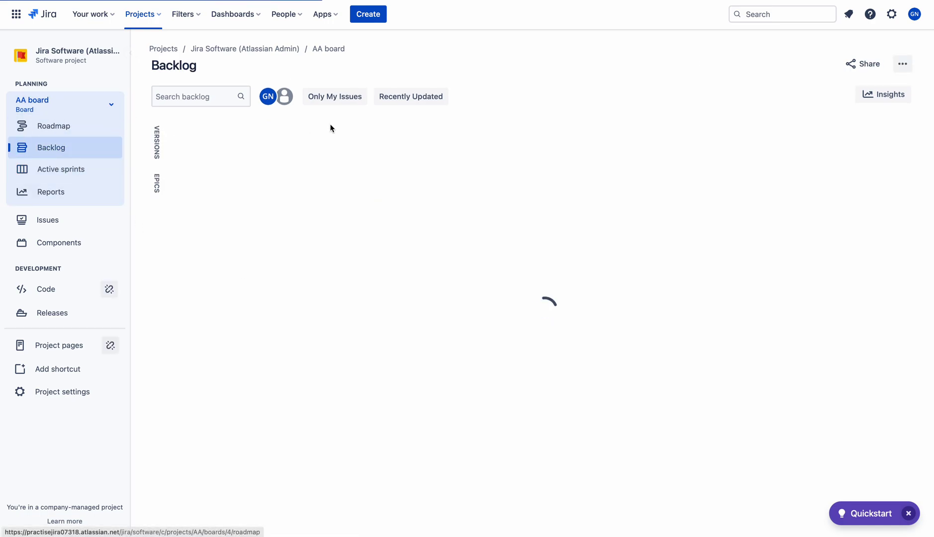